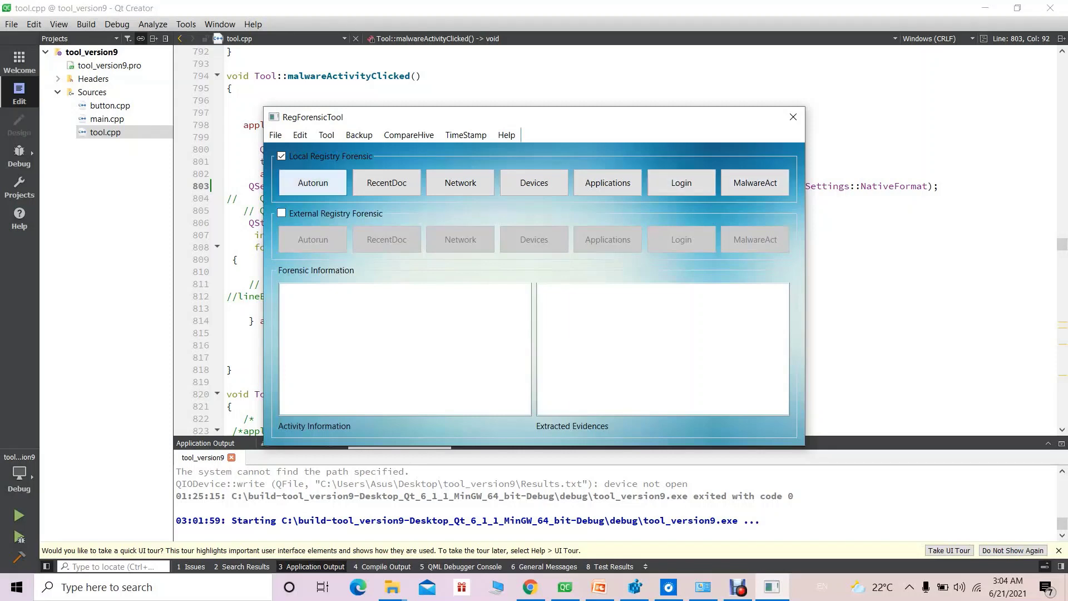
Step: Review the Autorun and RecentDoc lists, then show active network connections with LISTENING TCP ports 135, 445, 5040
{"action": "left_click", "coordinate": [313, 183]}
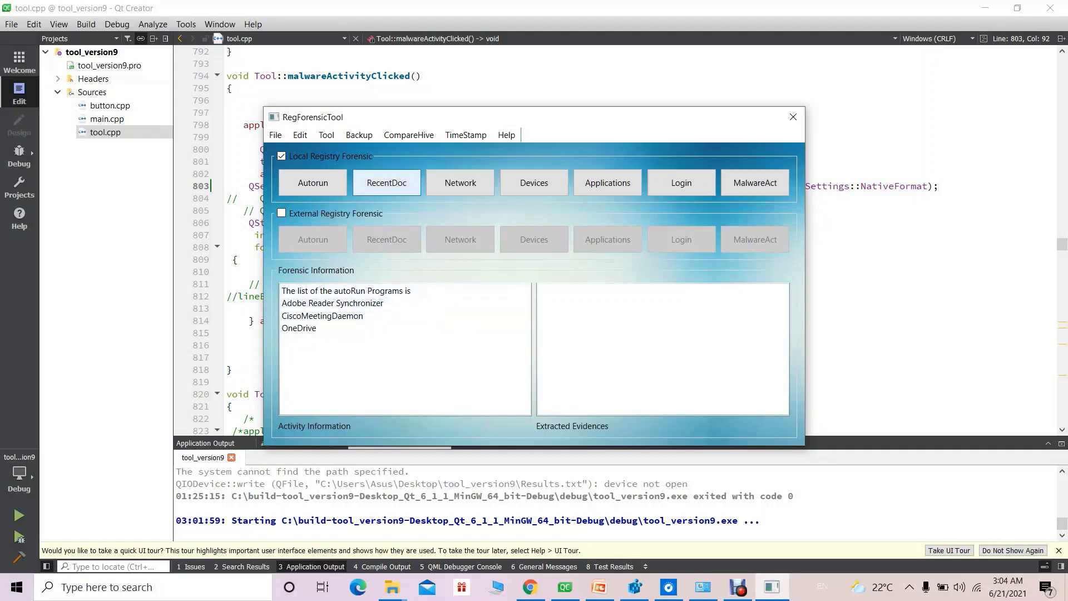
{"action": "left_click", "coordinate": [386, 183]}
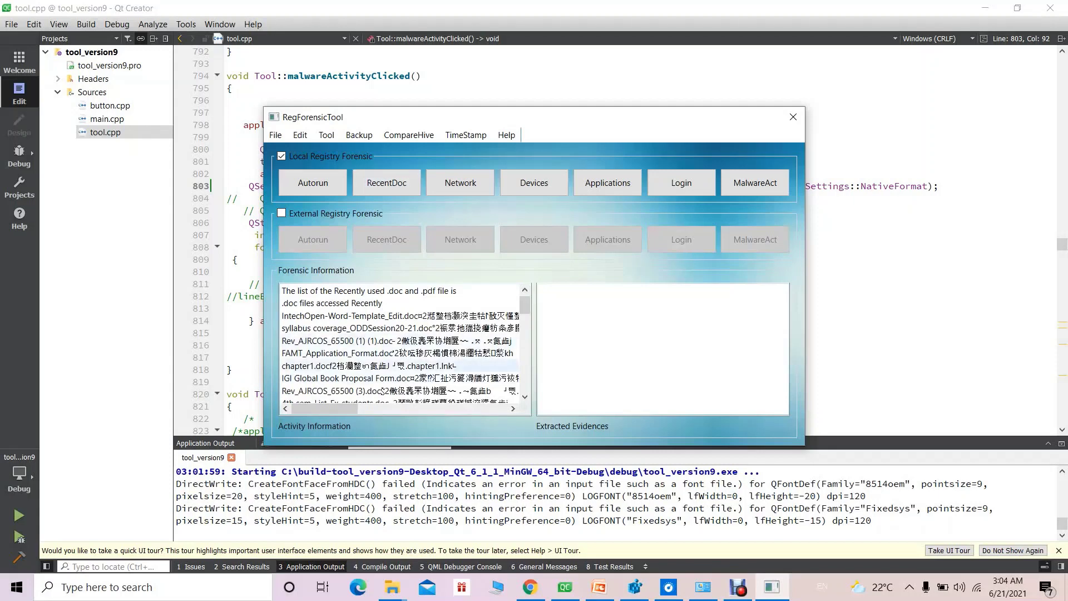
{"action": "scroll", "coordinate": [400, 345], "scroll_direction": "down", "scroll_amount": 3}
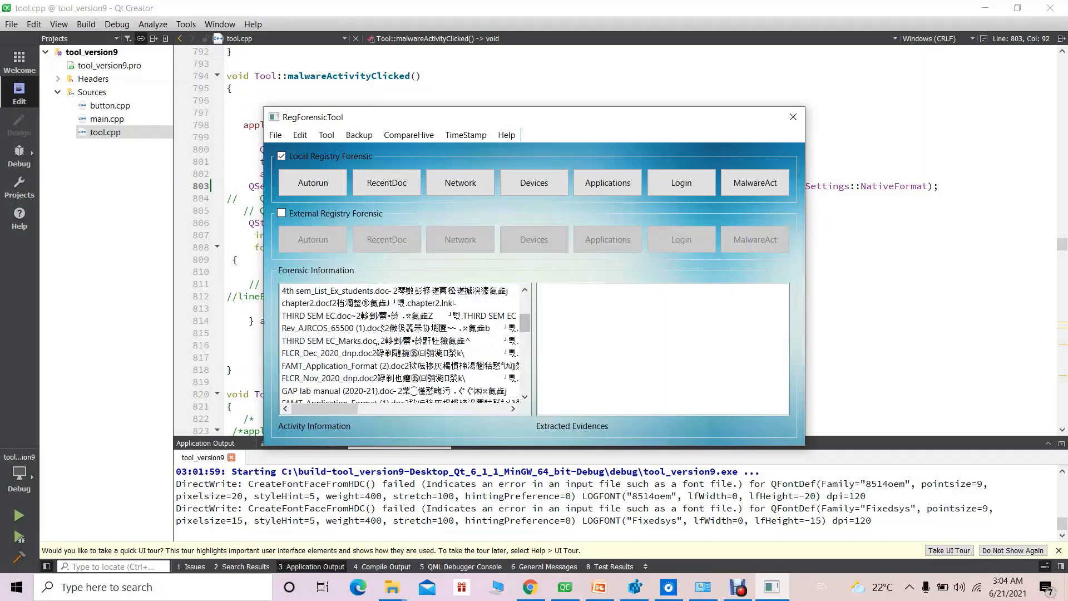
{"action": "scroll", "coordinate": [401, 345], "scroll_direction": "up", "scroll_amount": 3}
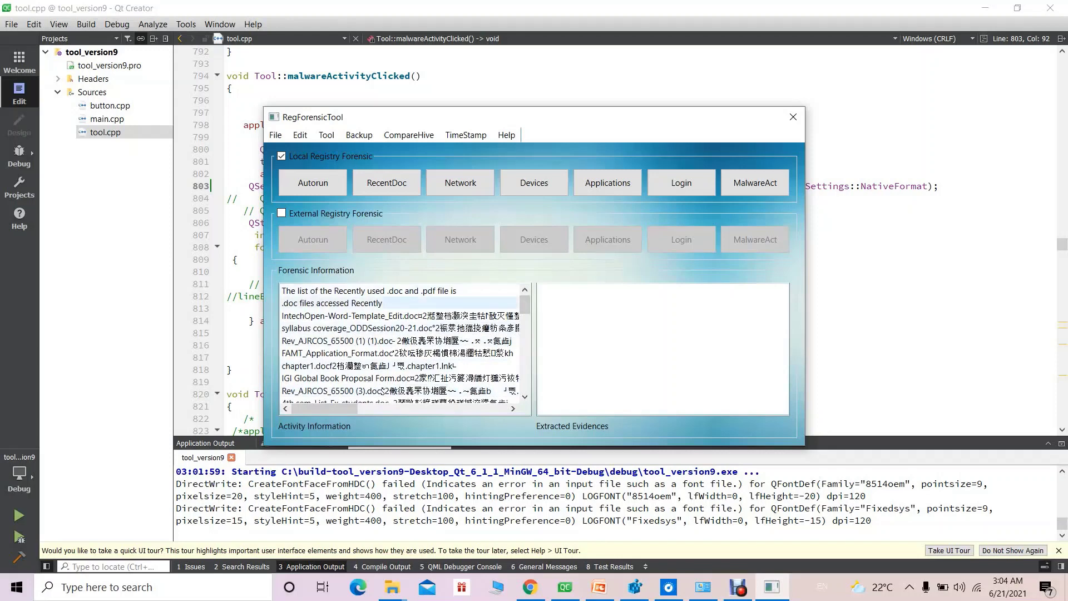
{"action": "left_click", "coordinate": [461, 183]}
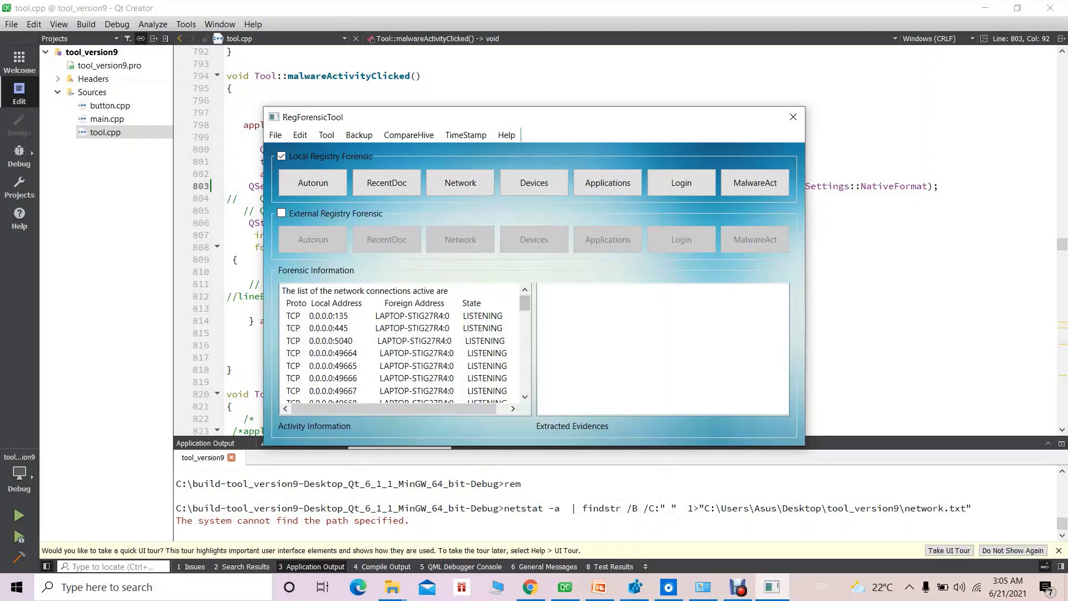
Step: List the devices recorded in the registry
{"action": "scroll", "coordinate": [401, 345], "scroll_direction": "down", "scroll_amount": 10}
{"action": "scroll", "coordinate": [401, 345], "scroll_direction": "down", "scroll_amount": 6}
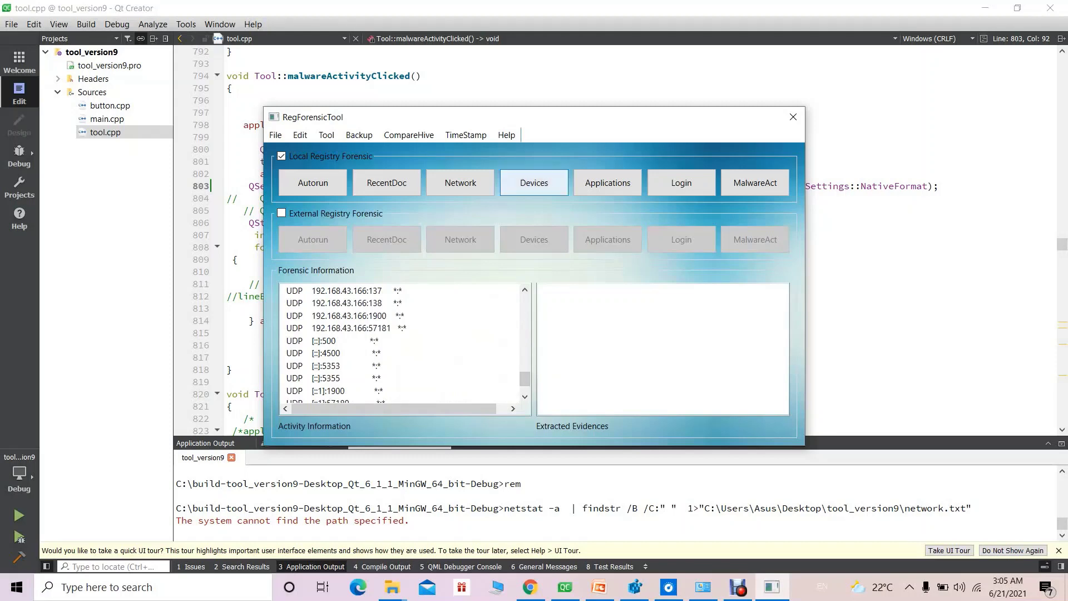
{"action": "left_click", "coordinate": [535, 182]}
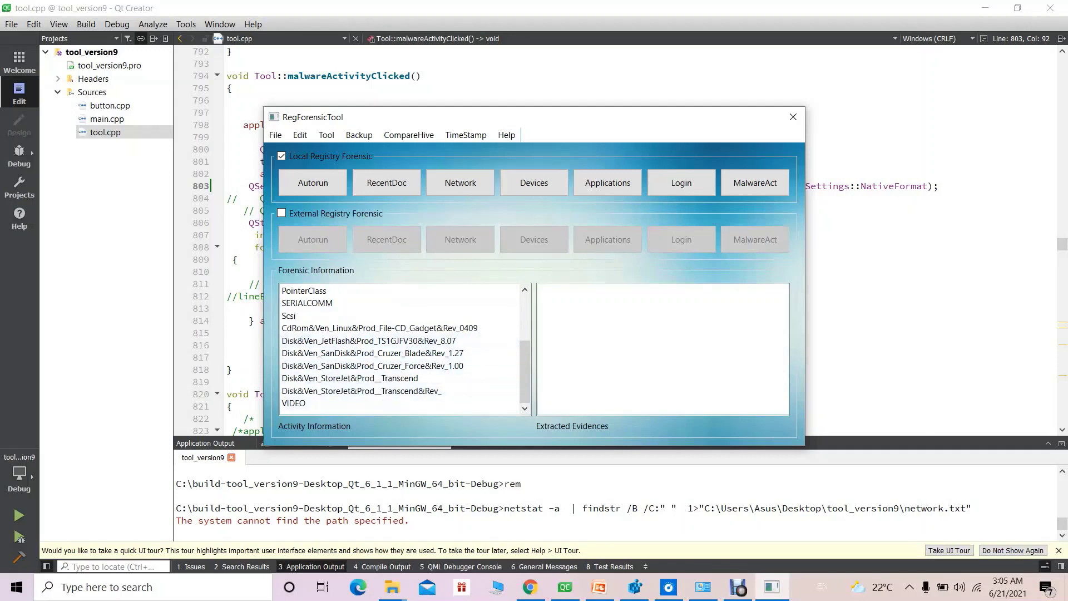
Step: Browse the installed applications, then show the last logged-on user and logon time 4/18/2020 3:25:27 PM
{"action": "left_click", "coordinate": [608, 183]}
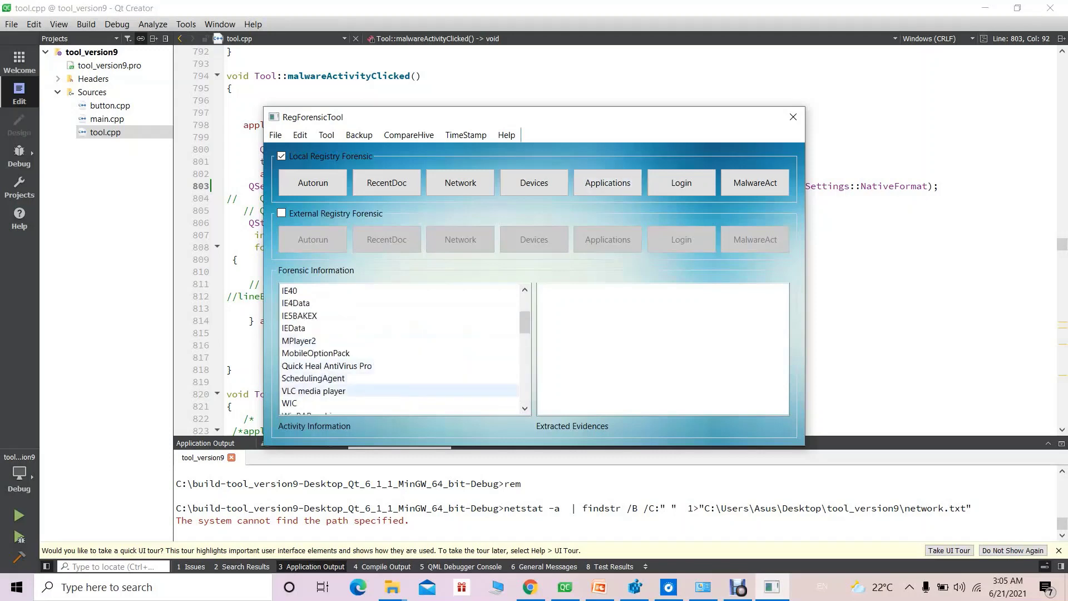
{"action": "scroll", "coordinate": [401, 348], "scroll_direction": "down", "scroll_amount": 3}
{"action": "scroll", "coordinate": [401, 349], "scroll_direction": "down", "scroll_amount": 6}
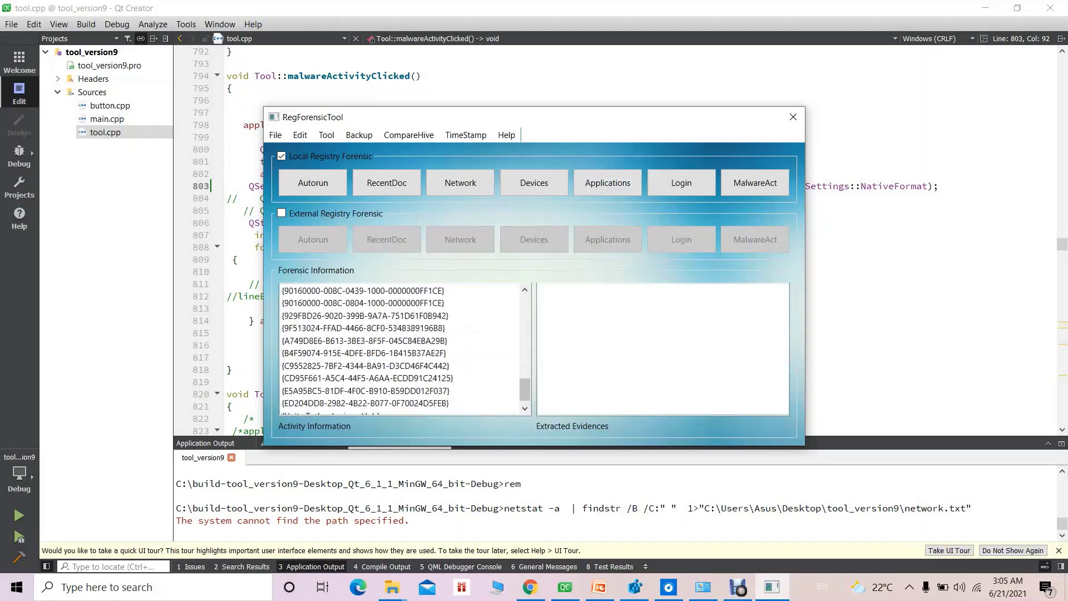
{"action": "scroll", "coordinate": [401, 349], "scroll_direction": "up", "scroll_amount": 6}
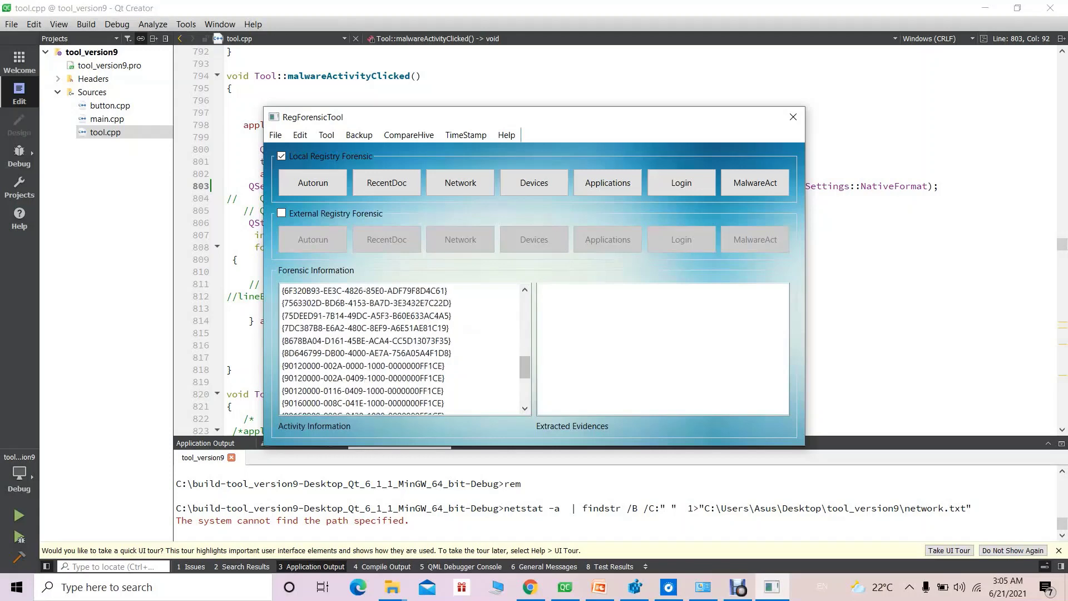
{"action": "left_click", "coordinate": [682, 183]}
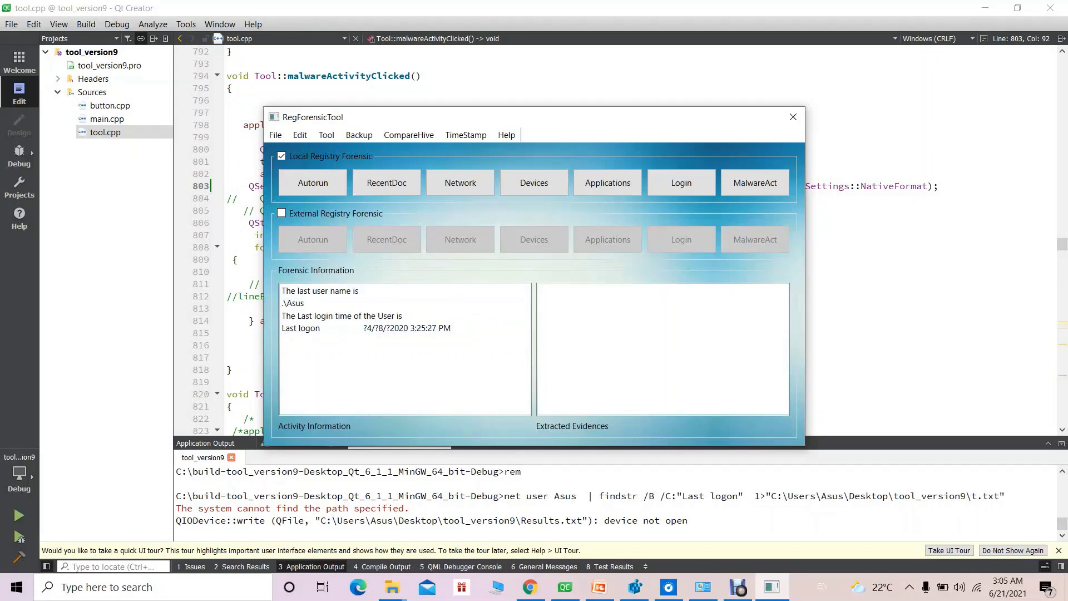
Step: Run MalwareAct and scroll through entries like mspaint.exe,-59500, wer.dll,-305 and werfault.exe,-100
{"action": "left_click", "coordinate": [342, 315]}
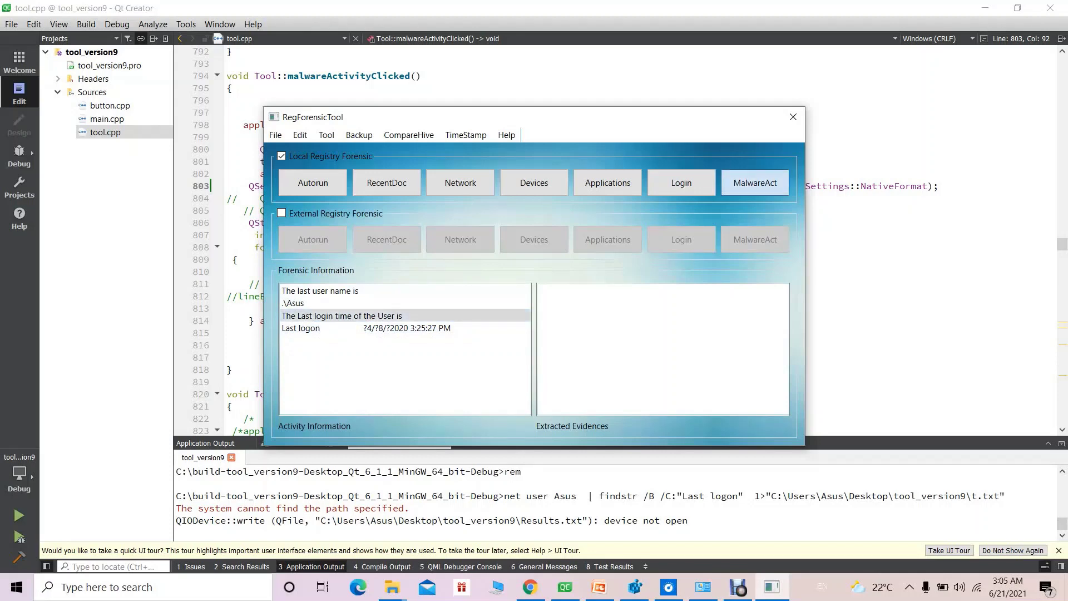
{"action": "left_click", "coordinate": [755, 182]}
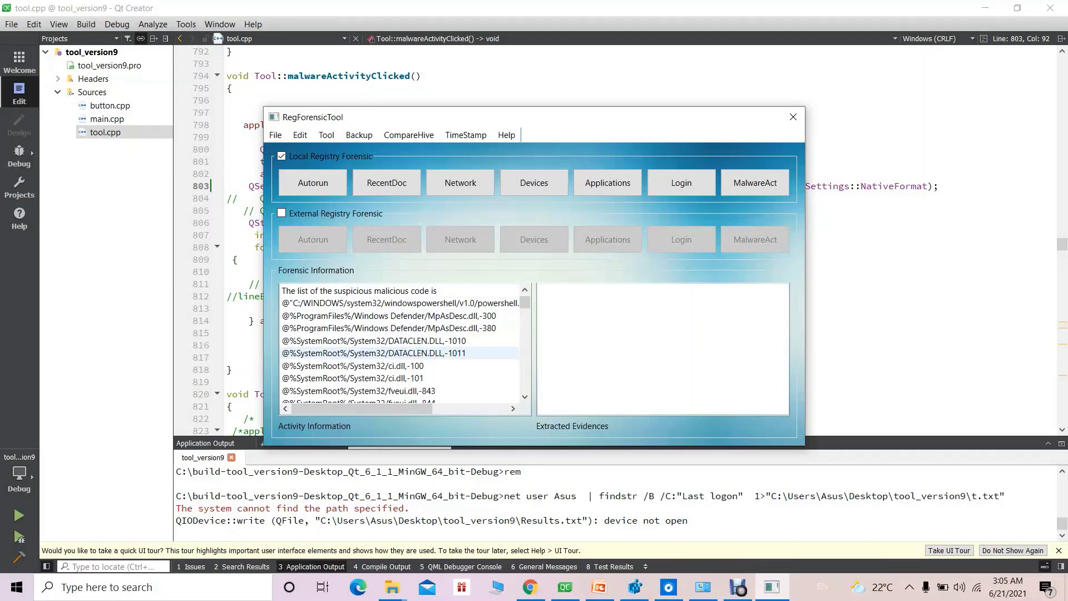
{"action": "scroll", "coordinate": [401, 356], "scroll_direction": "down", "scroll_amount": 3}
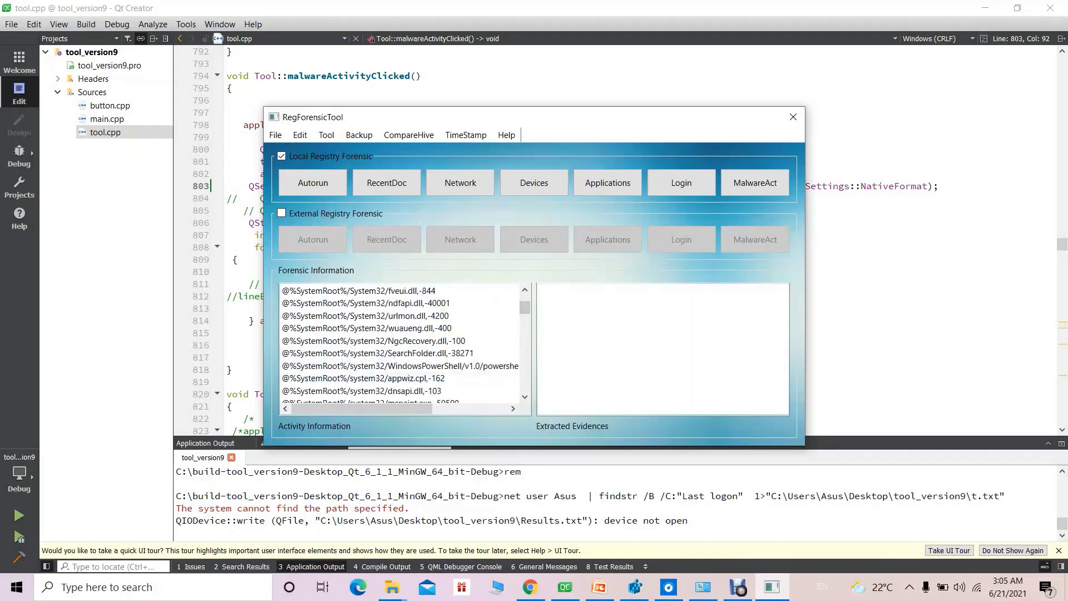
{"action": "scroll", "coordinate": [401, 378], "scroll_direction": "down", "scroll_amount": 3}
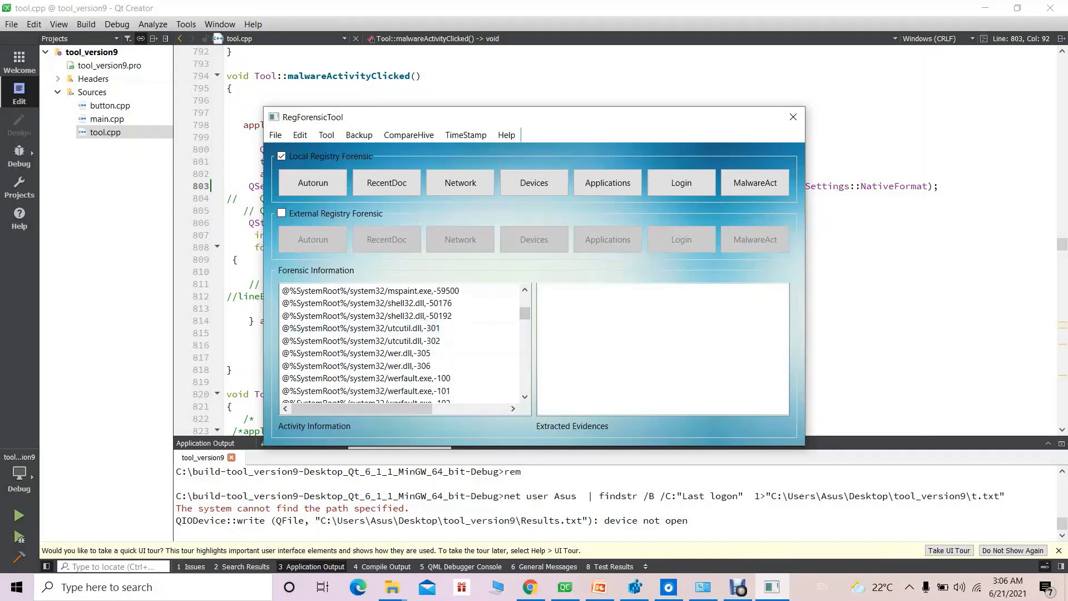
Step: Add utcutil.dll,-301, CiscoMeetingDaemon and the Rev_AJRCOS_65500 .doc entry to Extracted Evidences
{"action": "left_click_drag", "start_coordinate": [383, 330], "coordinate": [686, 320]}
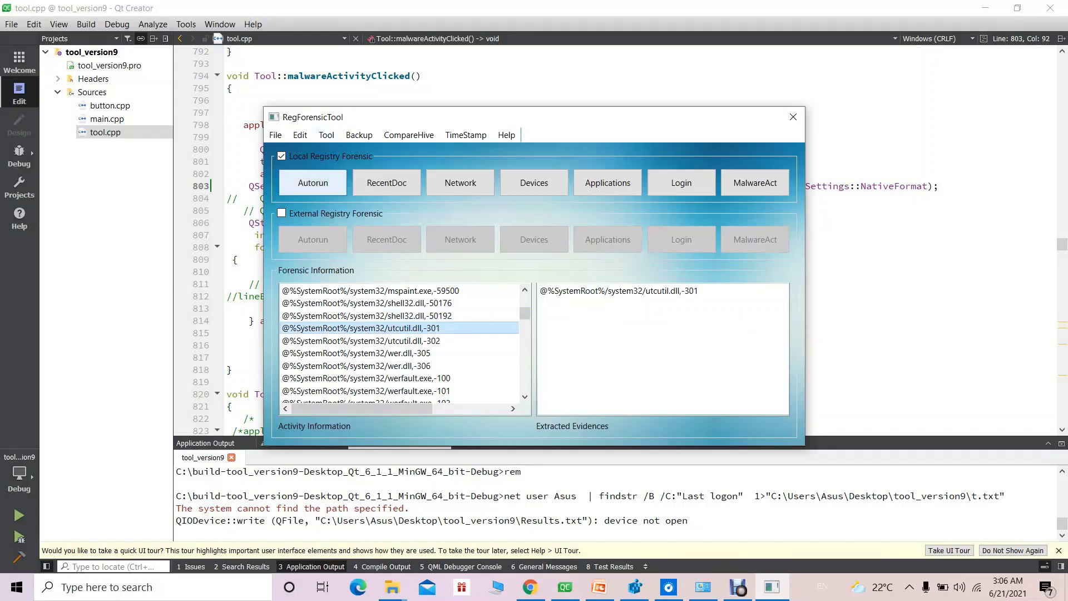
{"action": "left_click", "coordinate": [313, 182]}
{"action": "left_click_drag", "start_coordinate": [317, 316], "coordinate": [614, 341]}
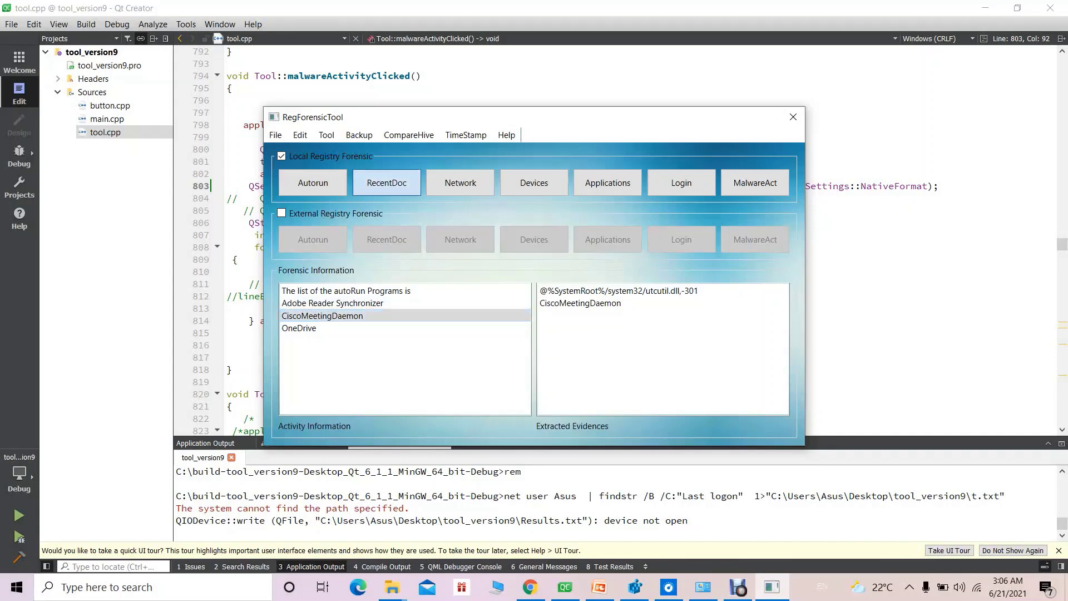
{"action": "left_click", "coordinate": [387, 182]}
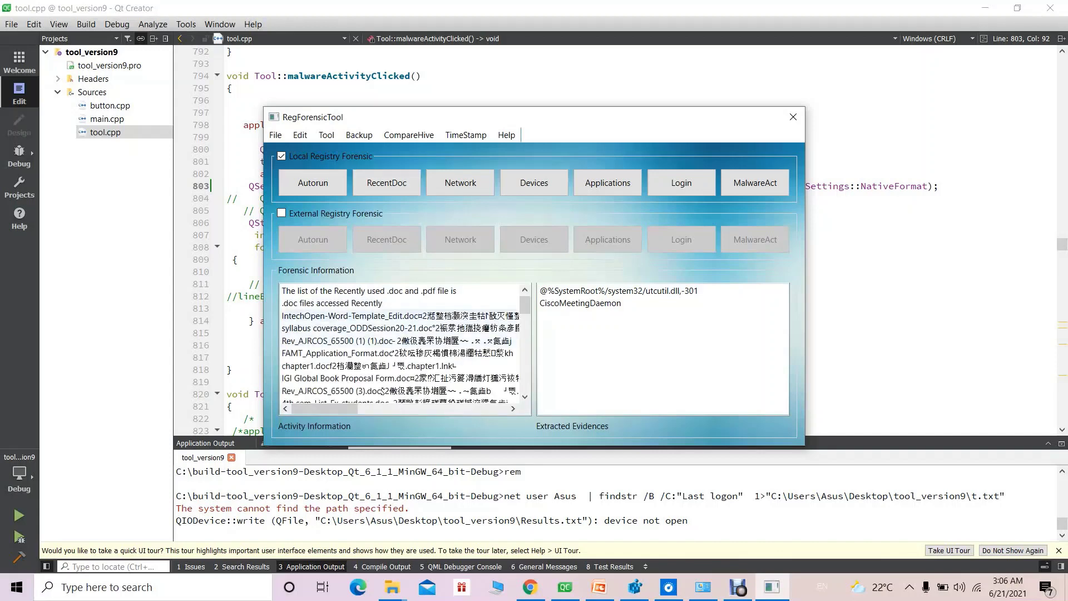
{"action": "left_click_drag", "start_coordinate": [389, 341], "coordinate": [612, 316]}
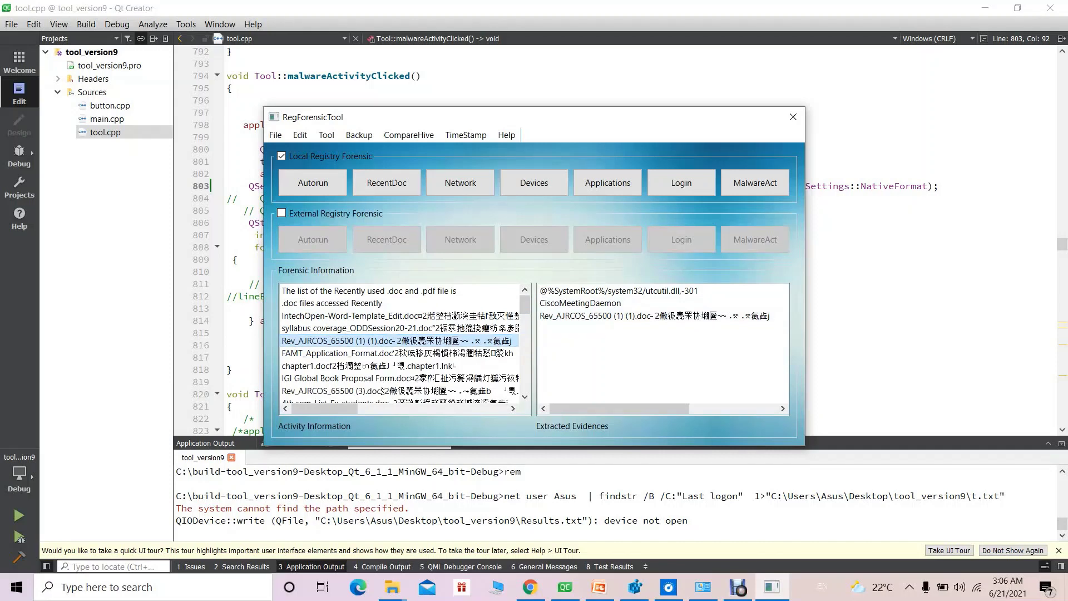
{"action": "left_click", "coordinate": [275, 135]}
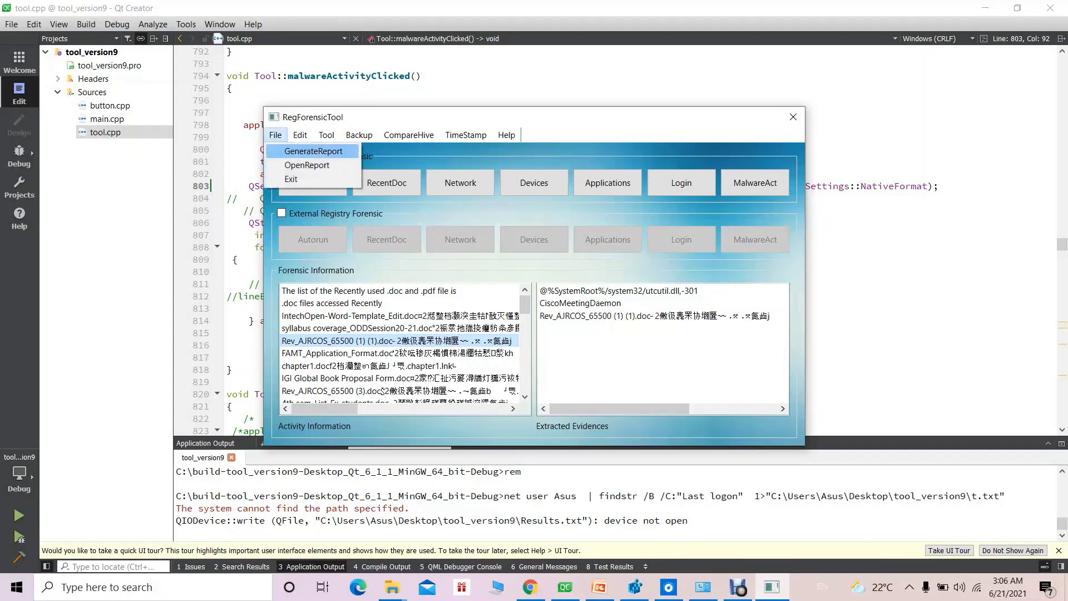
{"action": "left_click", "coordinate": [313, 151]}
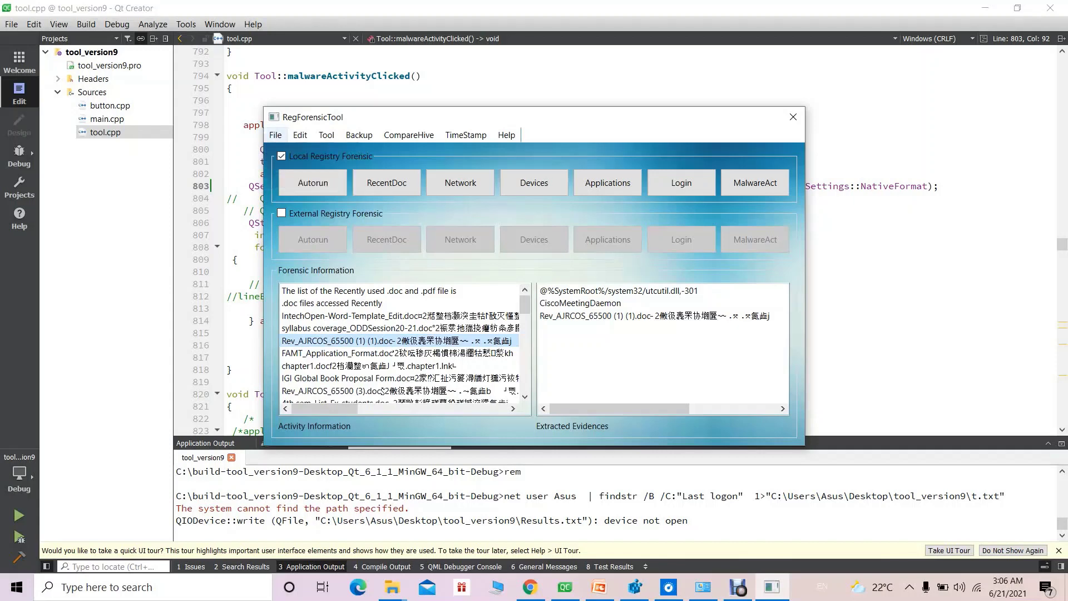
{"action": "left_click", "coordinate": [276, 135]}
{"action": "left_click", "coordinate": [307, 165]}
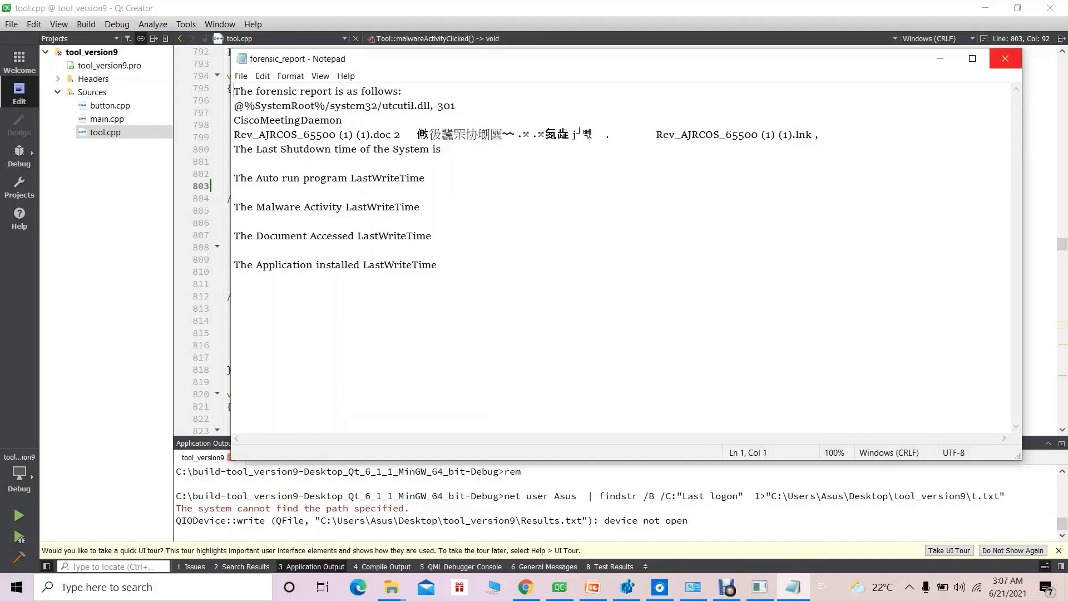
{"action": "left_click", "coordinate": [1006, 58]}
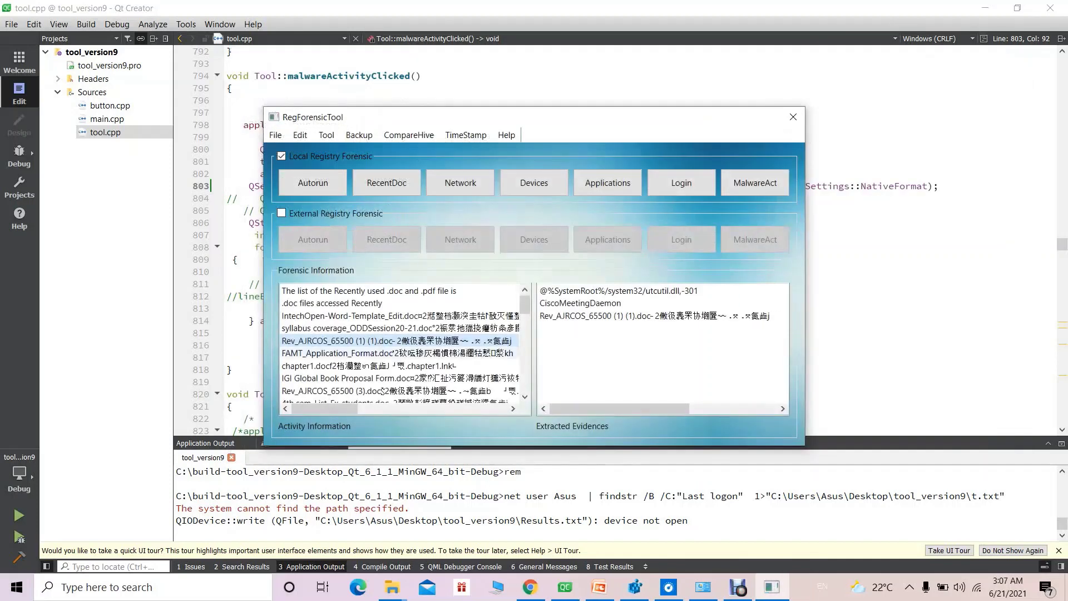
Step: List the currently running services from the Tool menu and scroll through them
{"action": "left_click", "coordinate": [326, 135]}
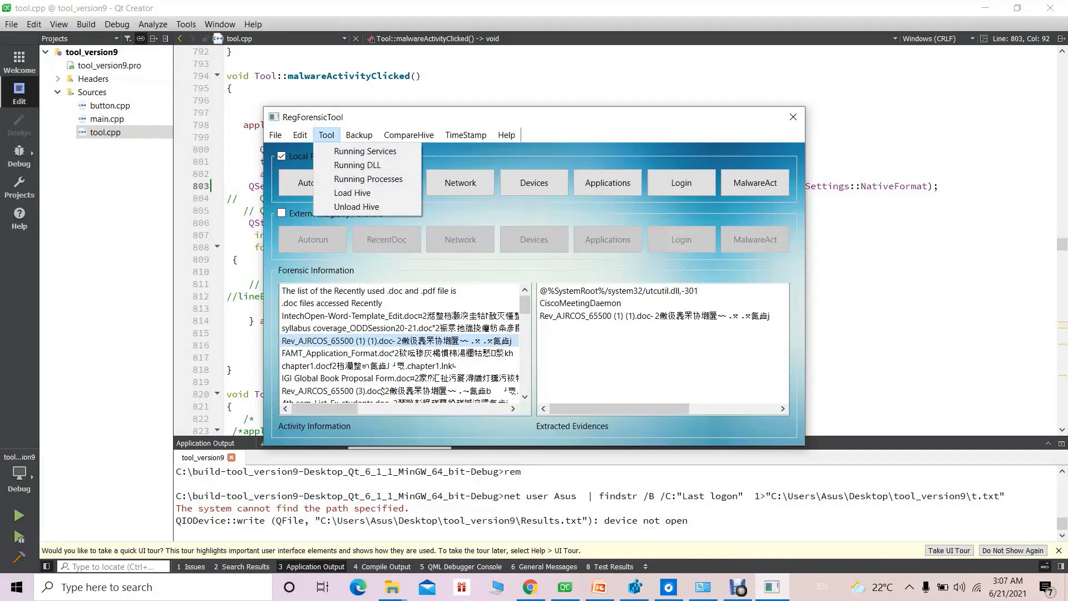
{"action": "key", "text": "Down"}
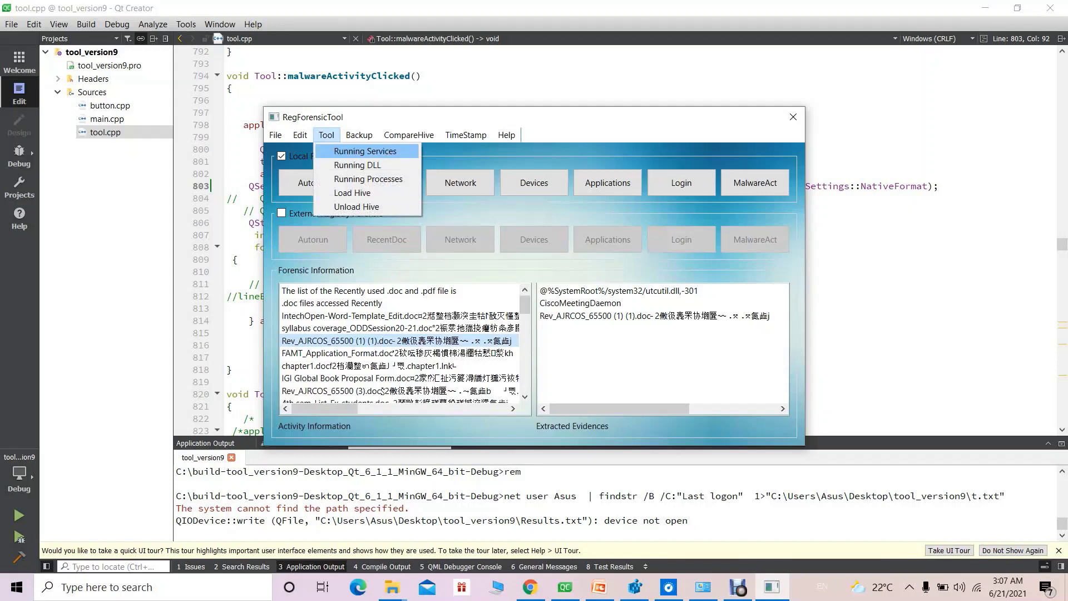
{"action": "key", "text": "Return"}
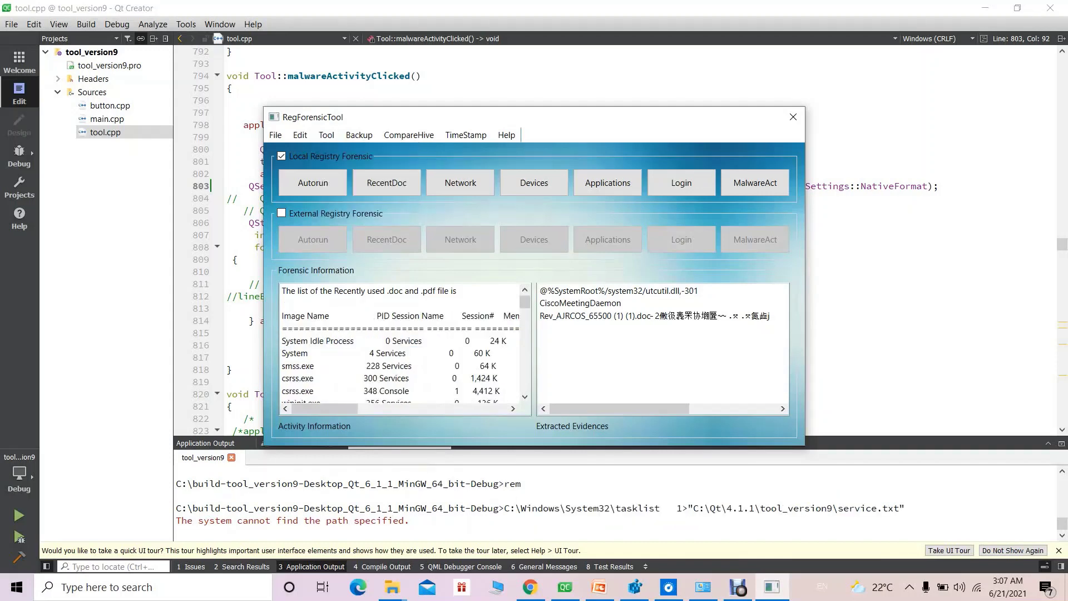
{"action": "scroll", "coordinate": [401, 342], "scroll_direction": "down", "scroll_amount": 2}
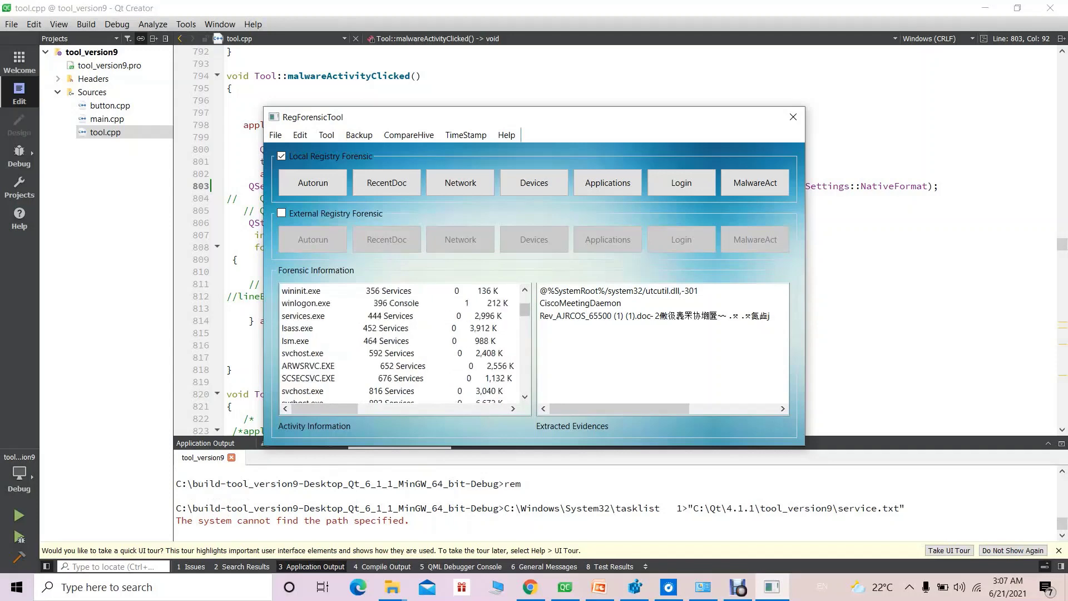
{"action": "scroll", "coordinate": [401, 342], "scroll_direction": "down", "scroll_amount": 3}
{"action": "scroll", "coordinate": [401, 343], "scroll_direction": "down", "scroll_amount": 3}
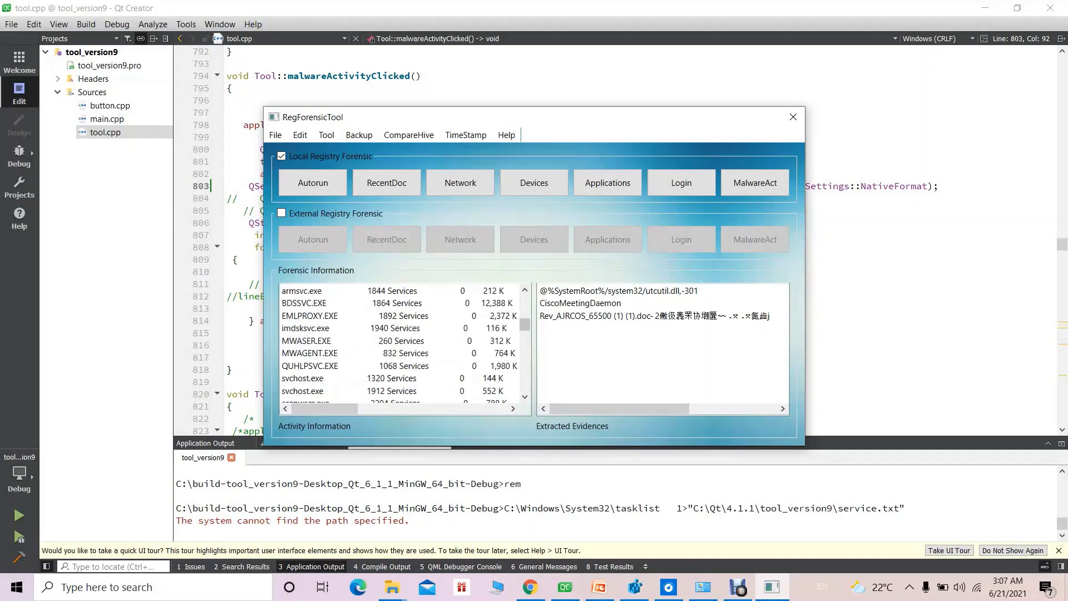
{"action": "scroll", "coordinate": [400, 342], "scroll_direction": "down", "scroll_amount": 3}
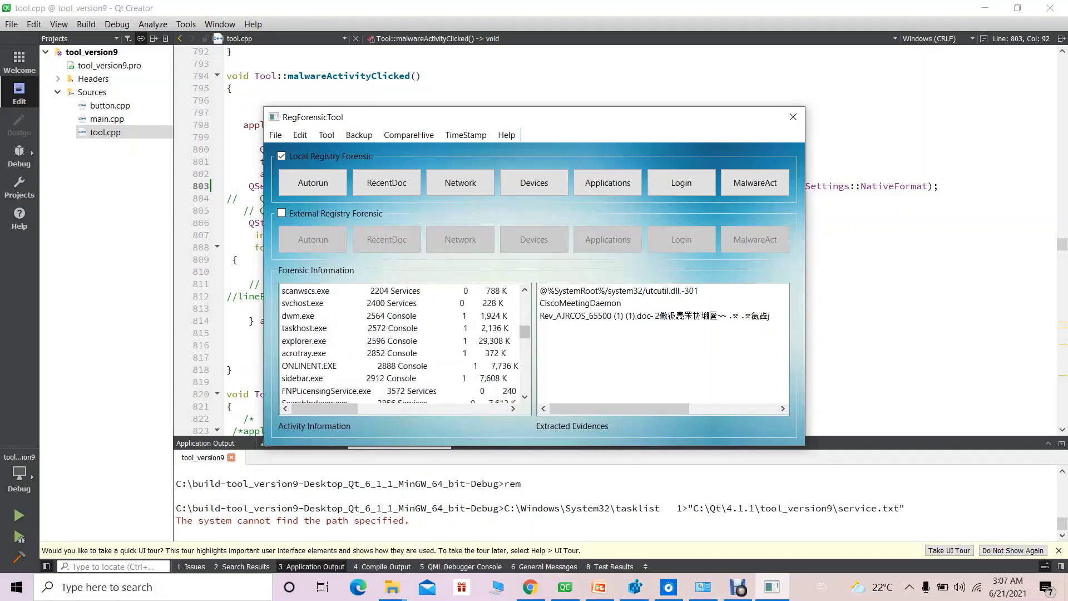
{"action": "scroll", "coordinate": [401, 342], "scroll_direction": "down", "scroll_amount": 3}
{"action": "scroll", "coordinate": [400, 342], "scroll_direction": "down", "scroll_amount": 6}
{"action": "scroll", "coordinate": [401, 342], "scroll_direction": "up", "scroll_amount": 6}
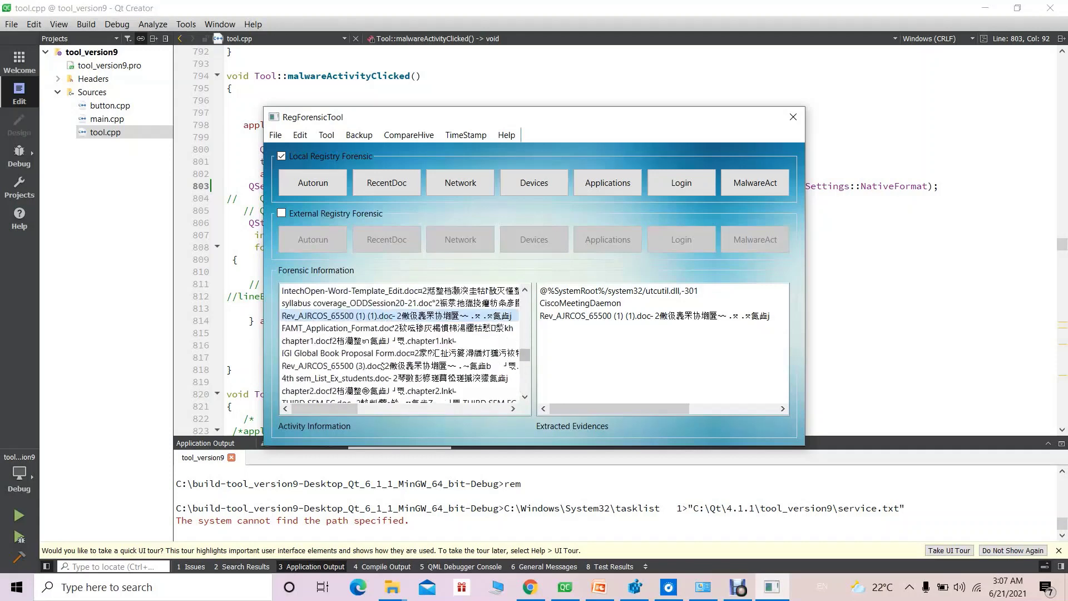
Step: List the running DLLs with base address, size and path, starting with Explorer.EXE and ntdll.dll
{"action": "left_click", "coordinate": [326, 135]}
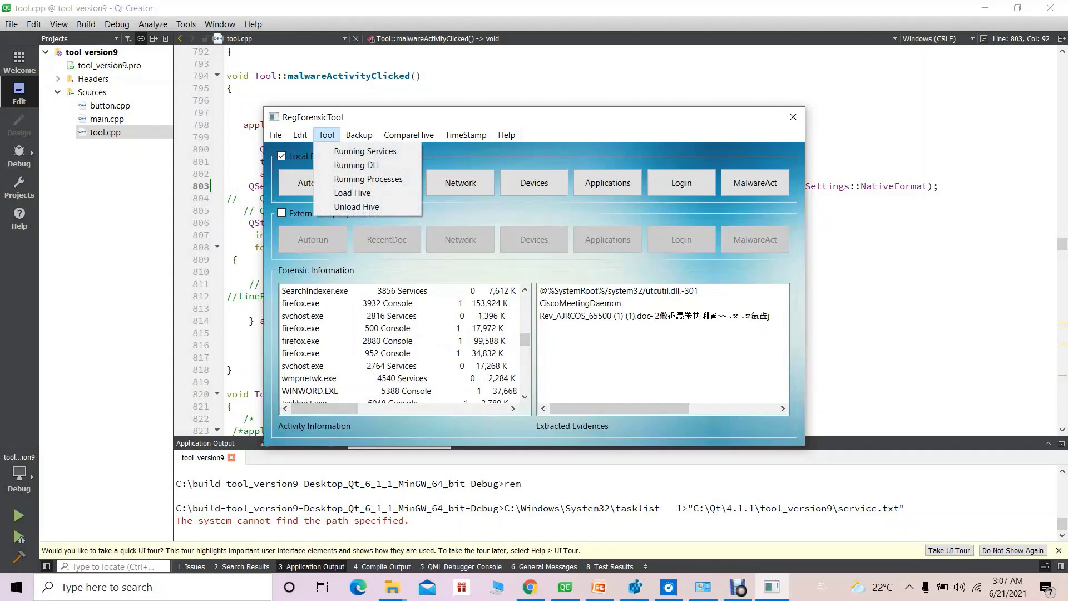
{"action": "left_click", "coordinate": [345, 165]}
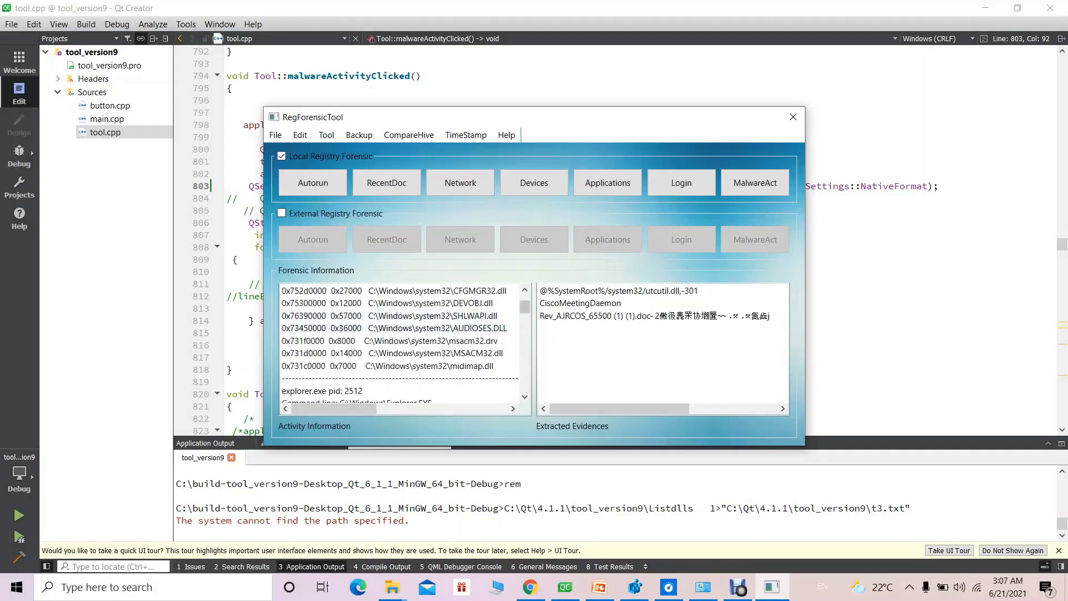
{"action": "scroll", "coordinate": [401, 343], "scroll_direction": "down", "scroll_amount": 3}
{"action": "scroll", "coordinate": [401, 342], "scroll_direction": "down", "scroll_amount": 3}
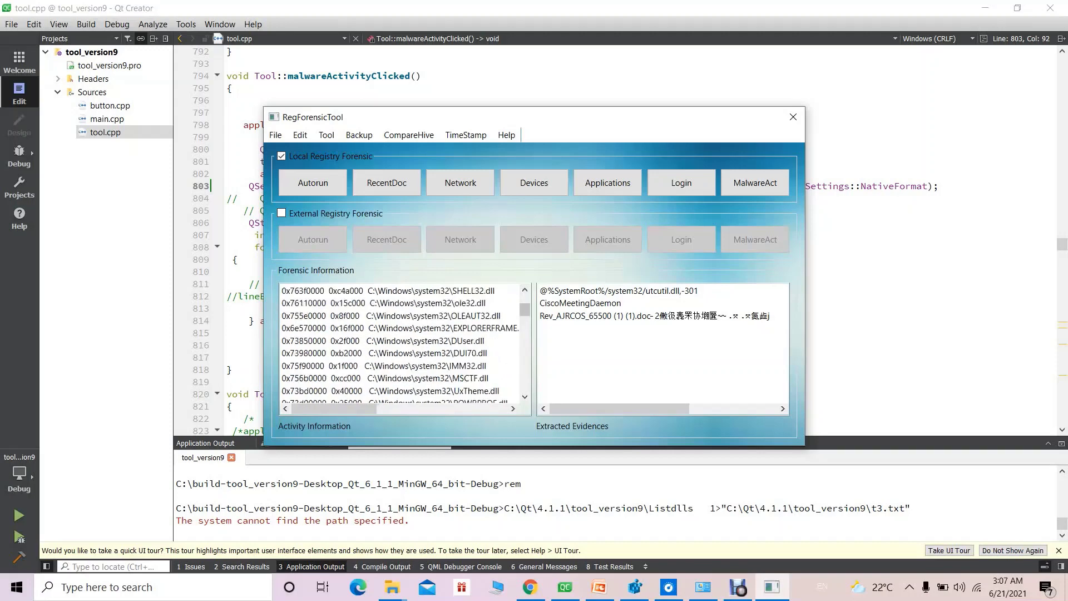
Step: Try Tool > Running Processes, then open and close the Edit menu
{"action": "left_click", "coordinate": [327, 135]}
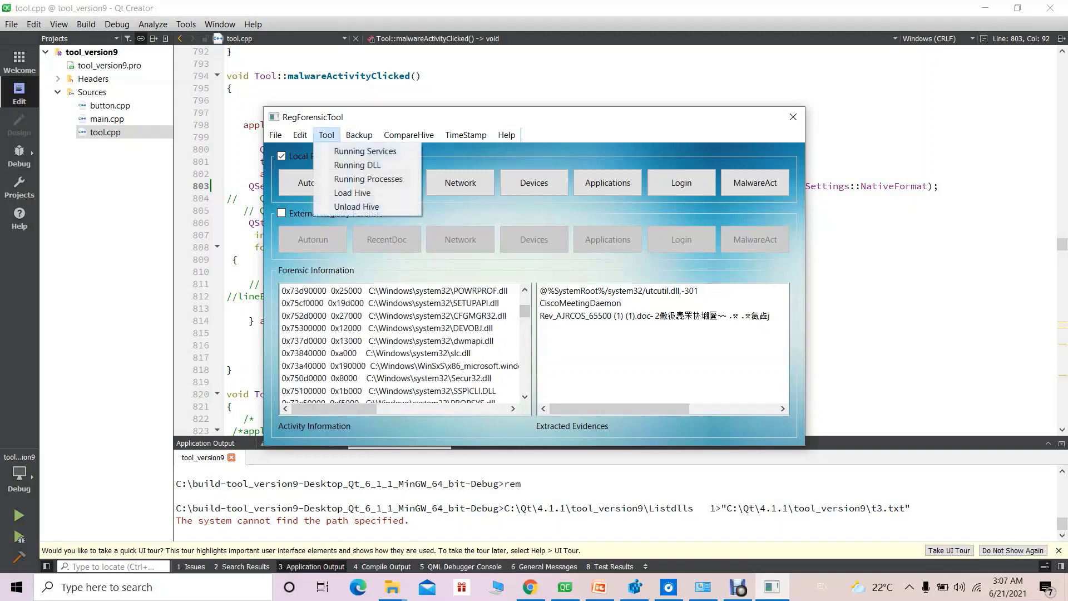
{"action": "left_click", "coordinate": [365, 178]}
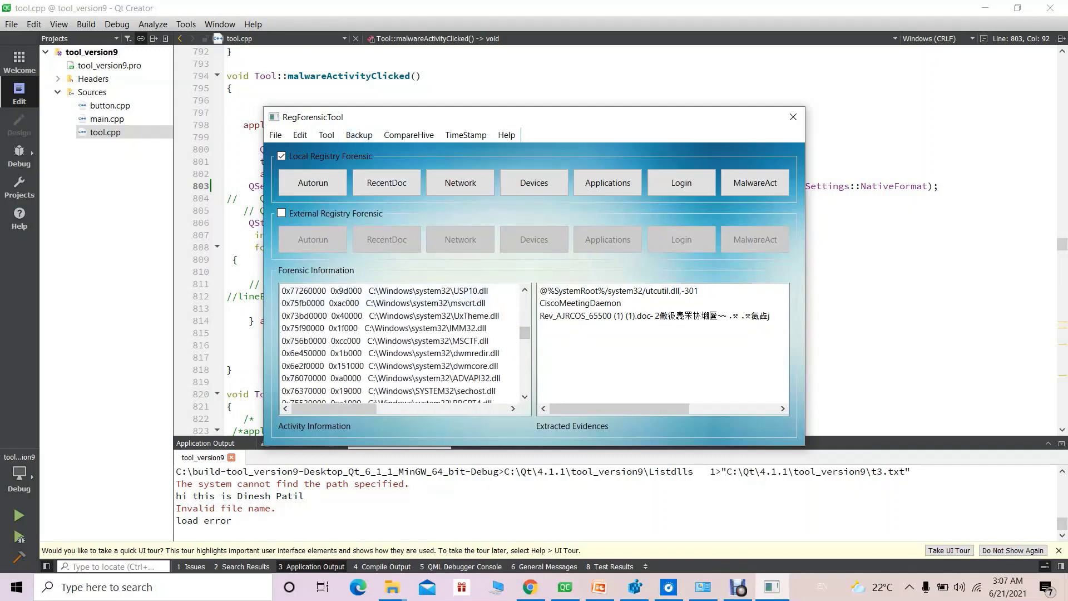
{"action": "left_click", "coordinate": [301, 135]}
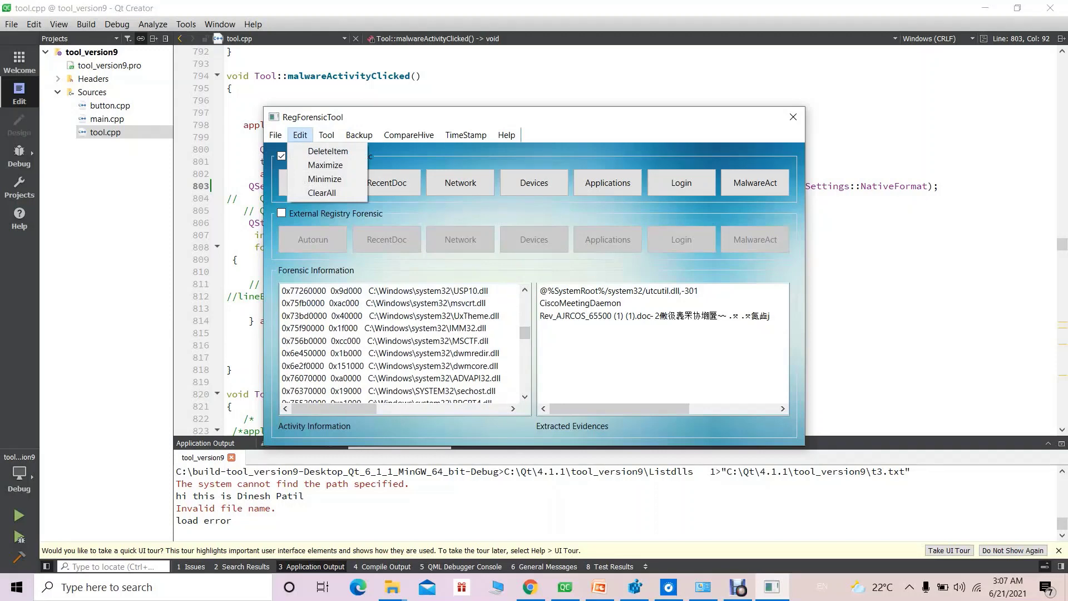
{"action": "left_click", "coordinate": [513, 408]}
{"action": "left_click", "coordinate": [513, 408]}
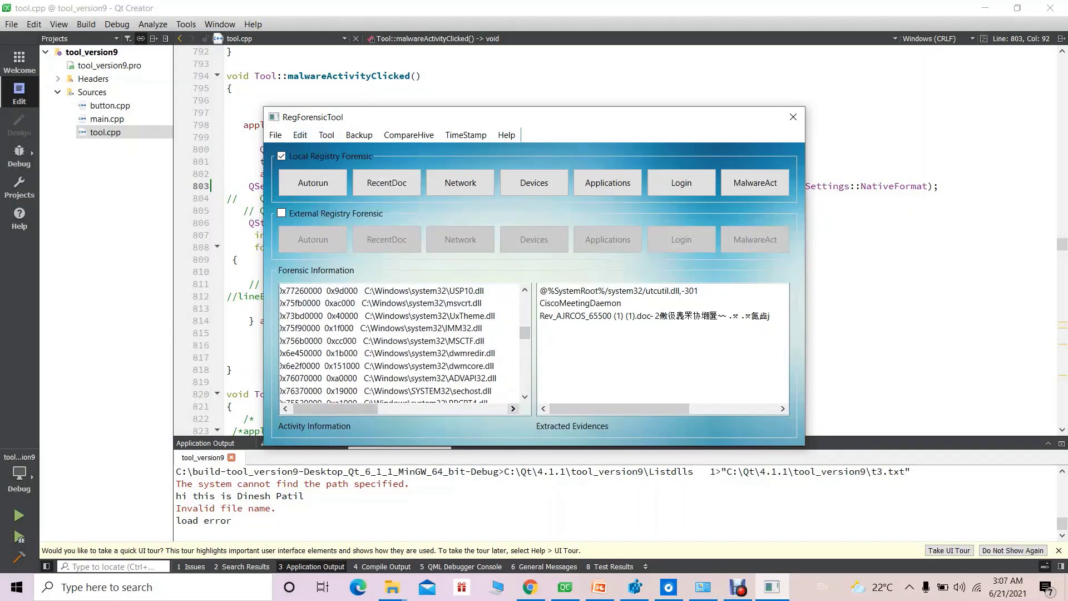